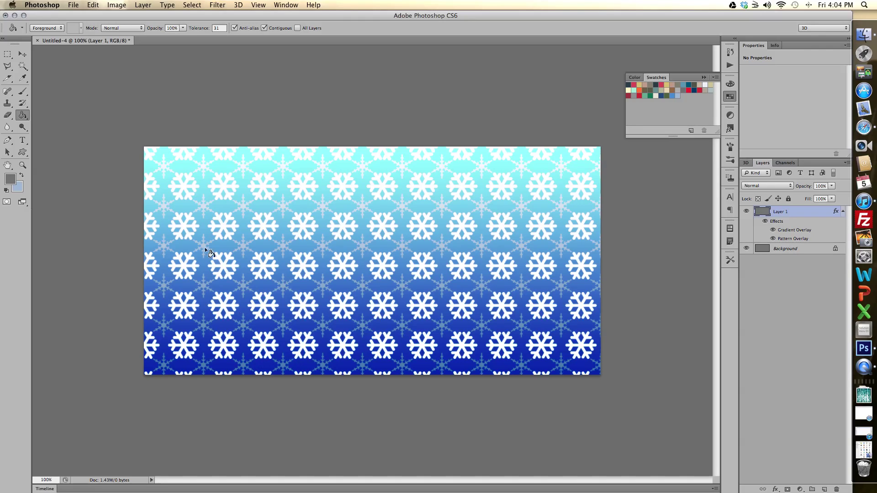
Switch to the Move tool.
left_click(21, 53)
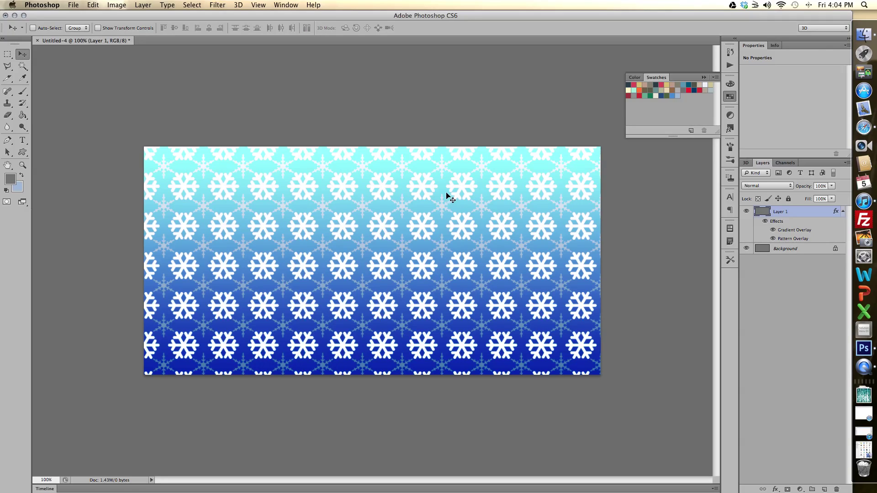
Increase the Pattern Overlay scale on Layer 1 so the snowflakes appear bigger.
double_click(791, 239)
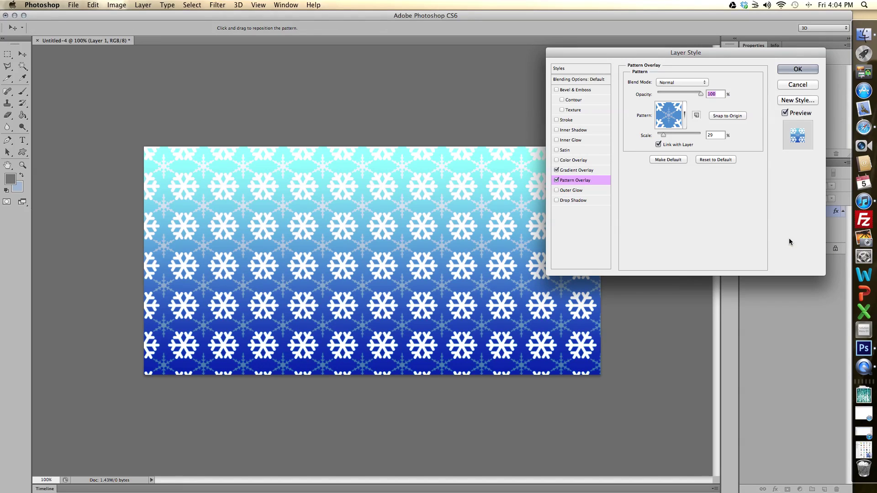
left_click_drag(642, 49, 524, 60)
mouse_move(545, 146)
left_mouse_down()
mouse_move(571, 142)
mouse_move(540, 157)
mouse_move(550, 154)
left_mouse_up()
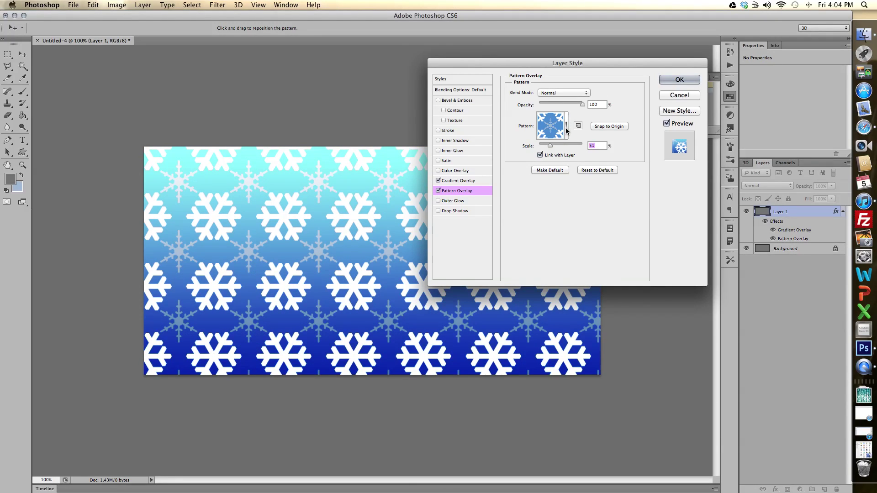
Toggle the Gradient Overlay off and back on to compare, then apply the layer style.
left_click(451, 182)
left_click(438, 181)
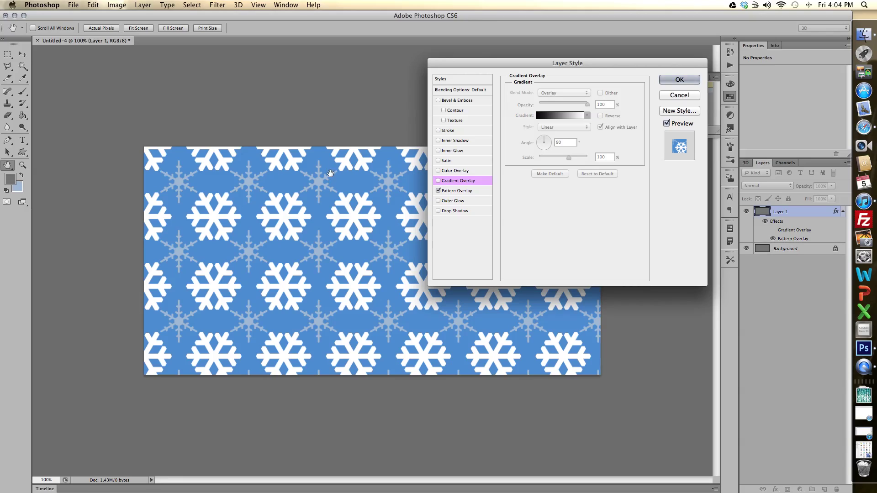
left_click(438, 181)
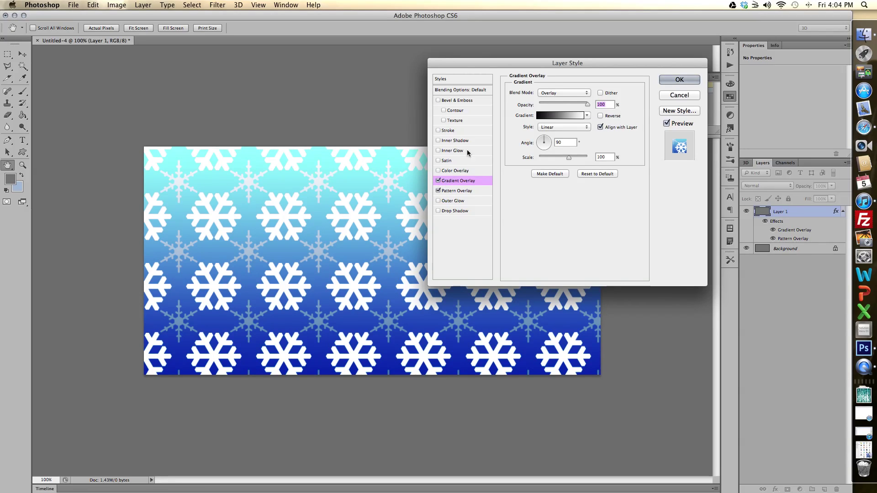
left_click(679, 80)
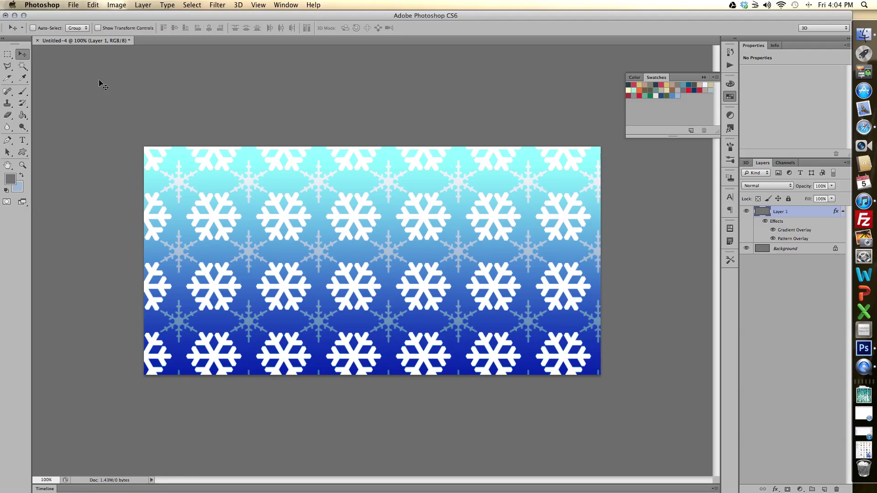
Create a new 300 x 300 pixel document.
left_click(74, 6)
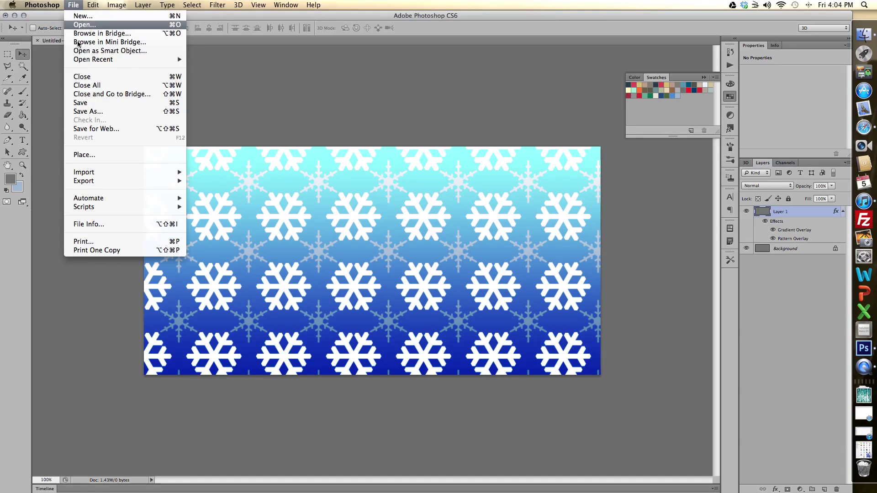
left_click(94, 17)
left_click_drag(289, 199, 196, 190)
type("300")
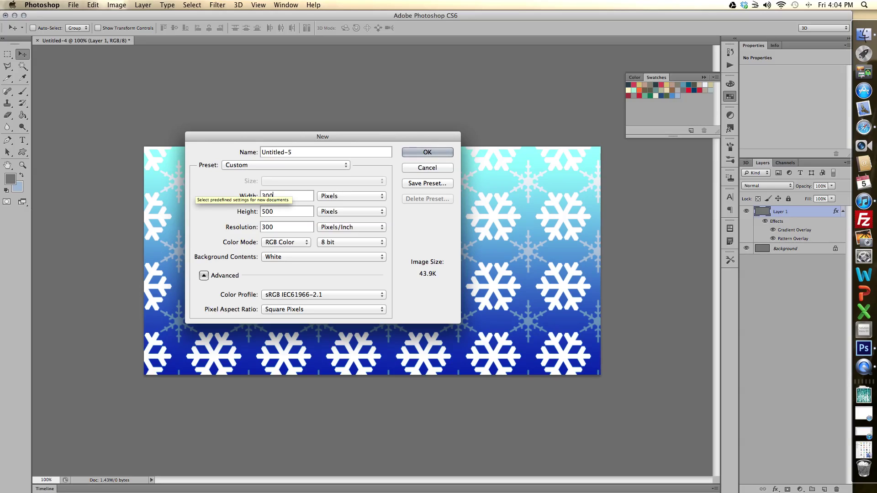
key("Tab")
type("3")
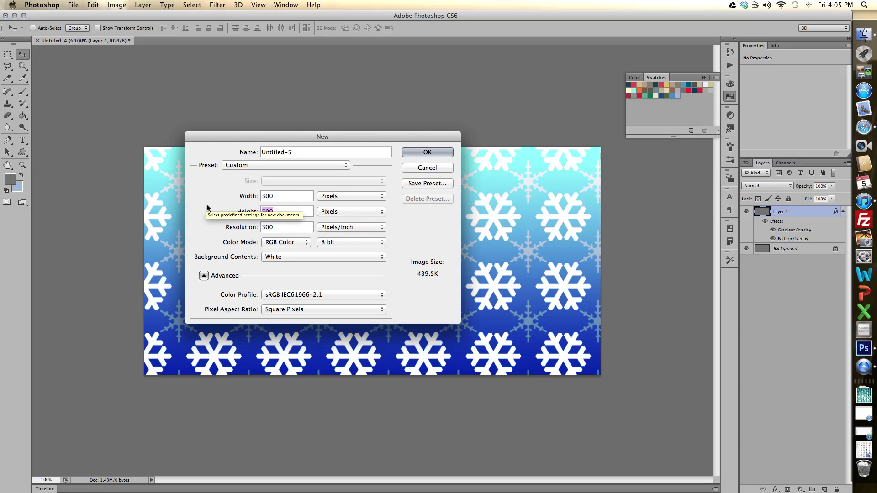
type("00")
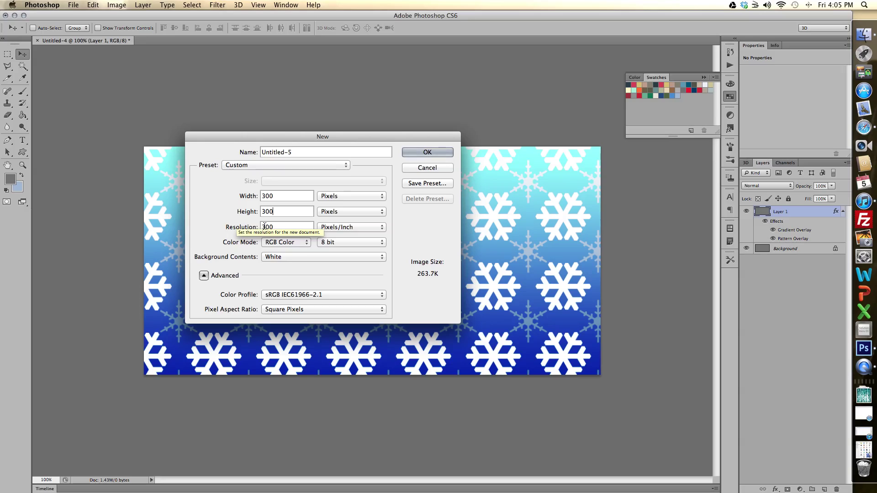
left_click(429, 154)
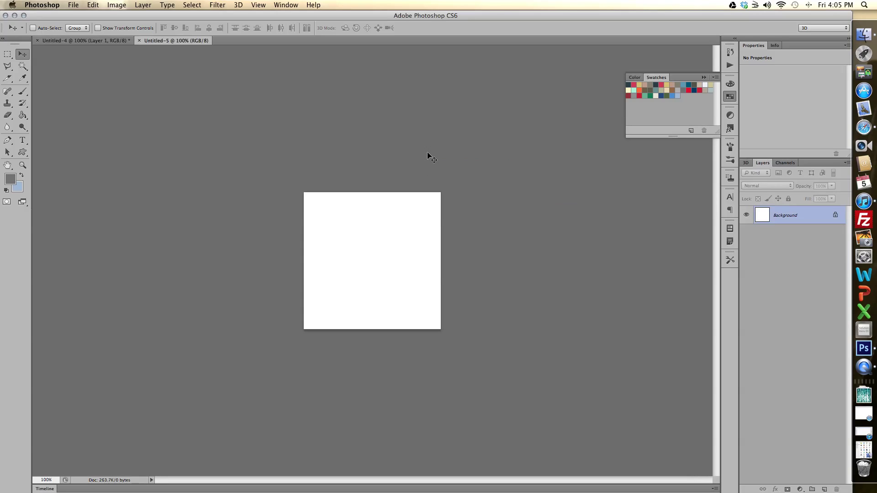
Fill the new canvas with light blue and add an empty layer above it.
left_click(106, 40)
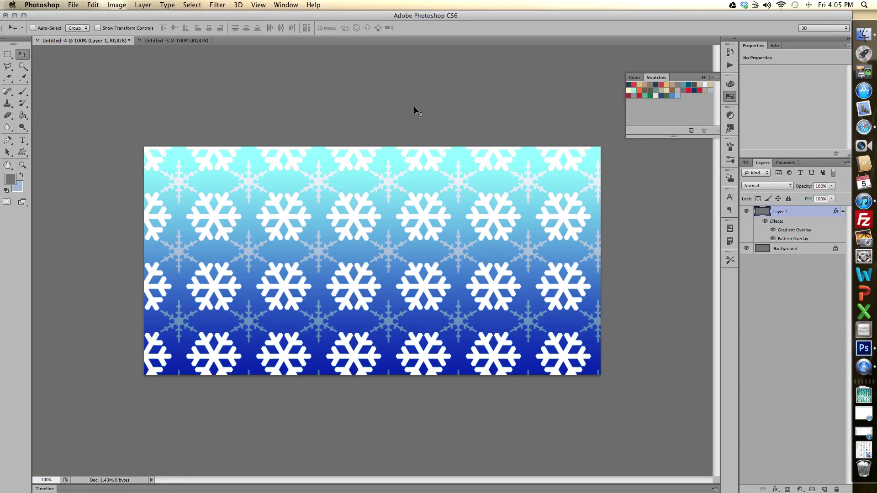
left_click(173, 40)
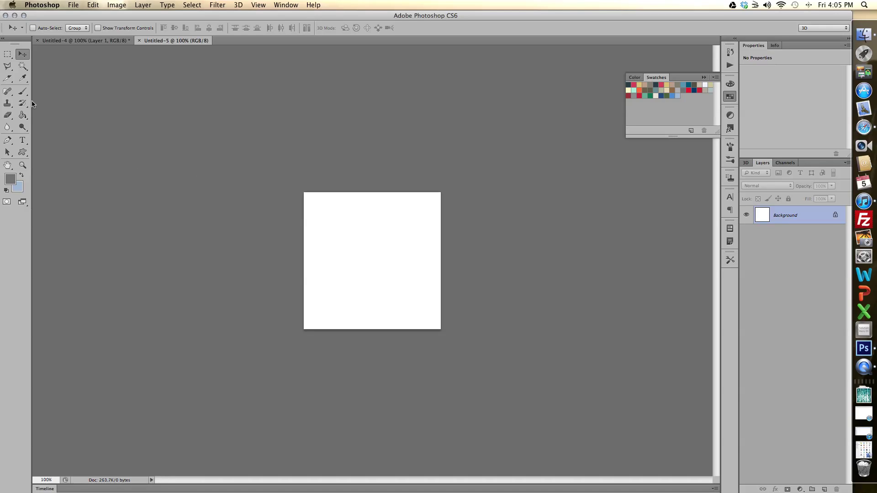
left_click(22, 115)
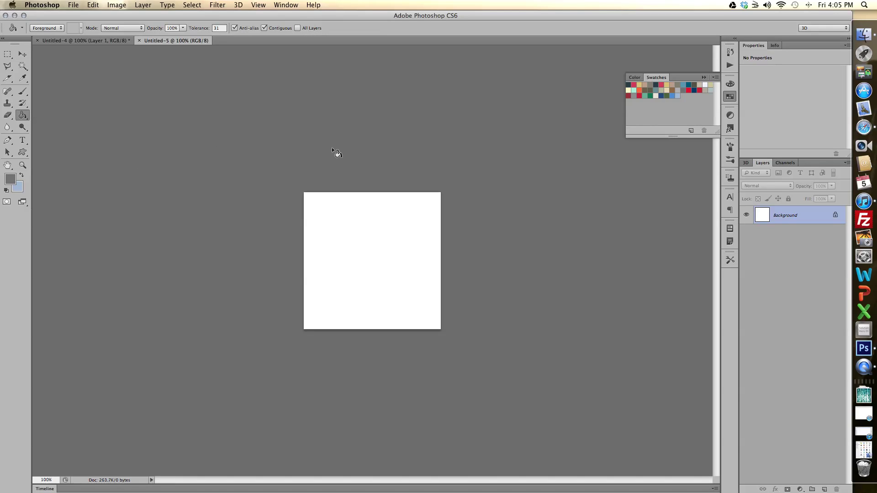
left_click(673, 94)
left_click(359, 236)
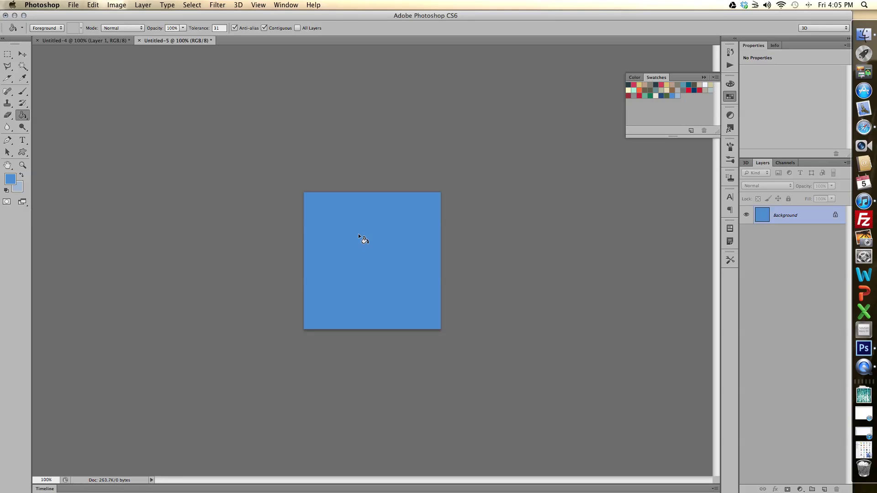
left_click(825, 489)
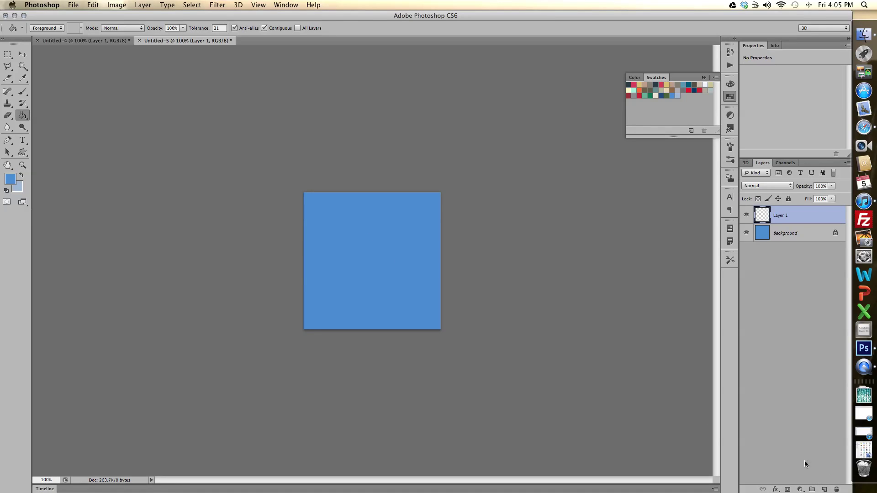
Draw a white snowflake custom shape on the blue square.
left_click(22, 154)
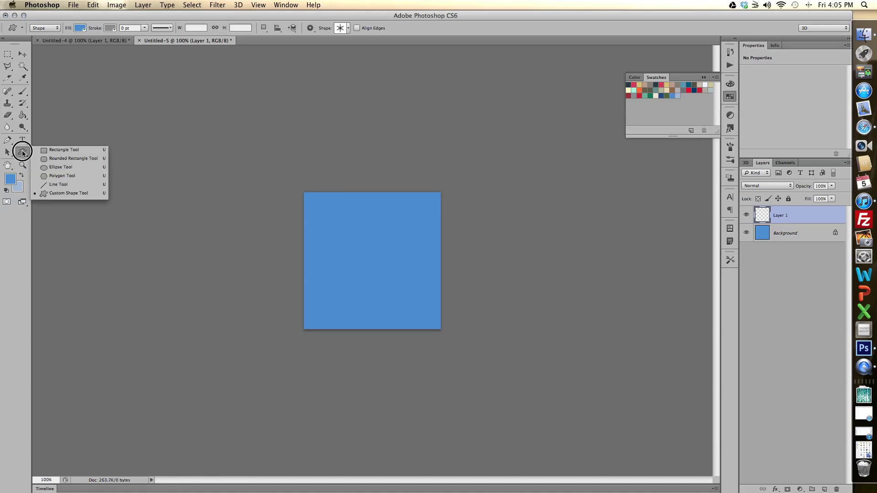
left_click(69, 193)
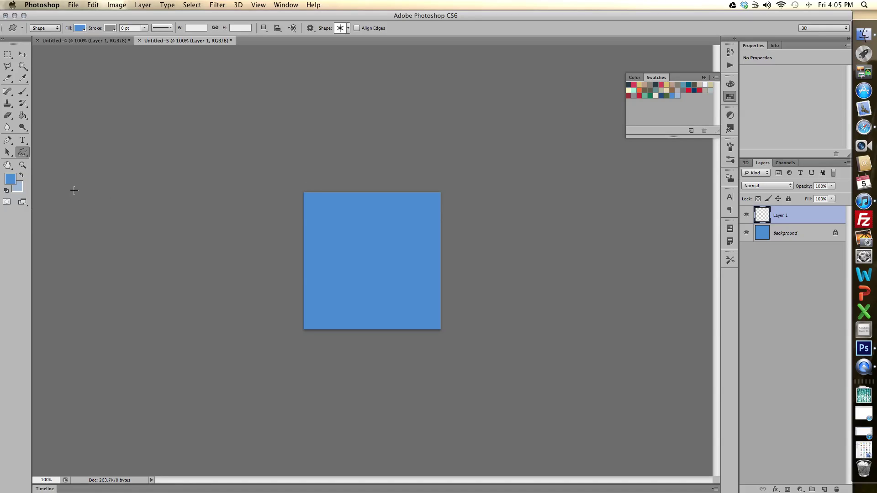
left_click(347, 28)
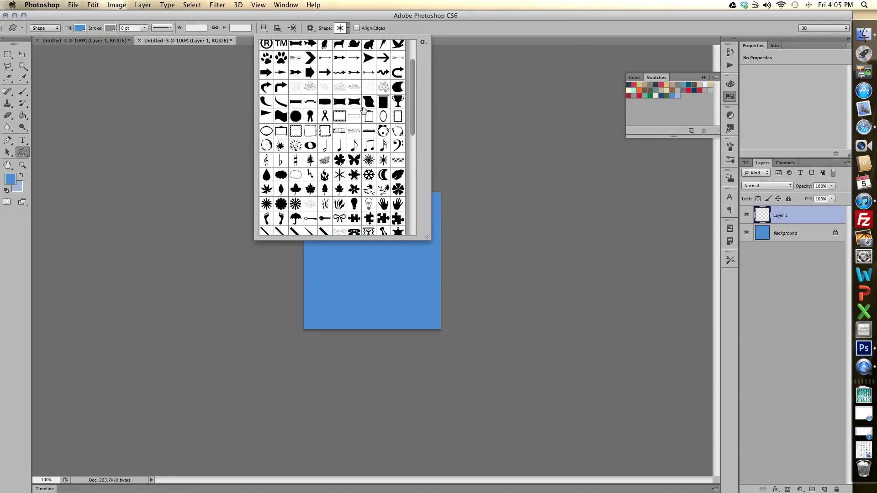
scroll(368, 133, "down", 5)
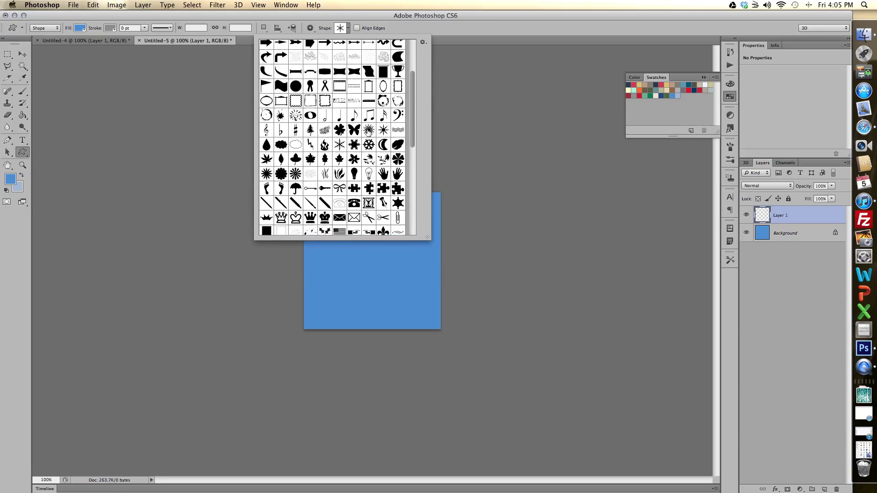
scroll(368, 133, "down", 2)
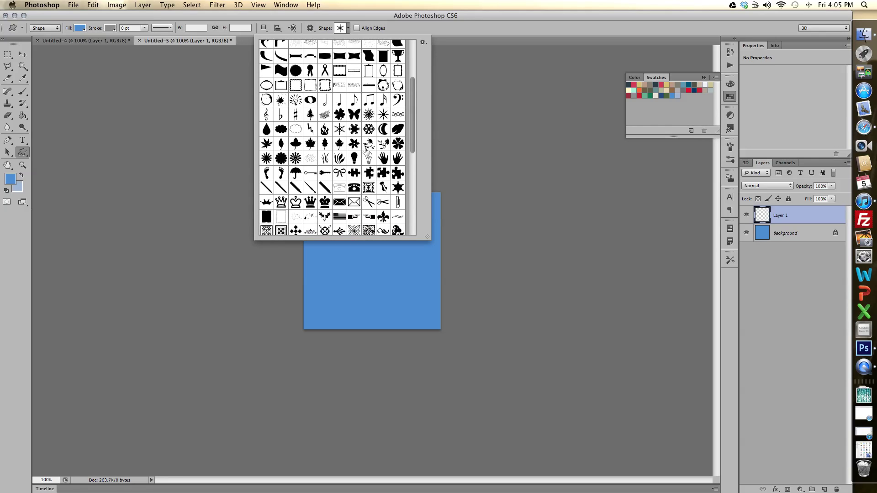
left_click(368, 129)
left_click(7, 192)
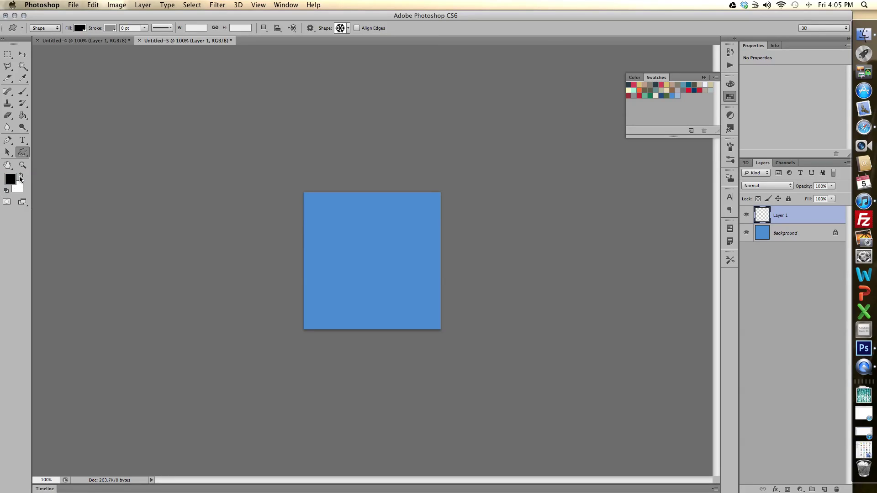
left_click(21, 177)
left_click_drag(320, 215, 437, 306)
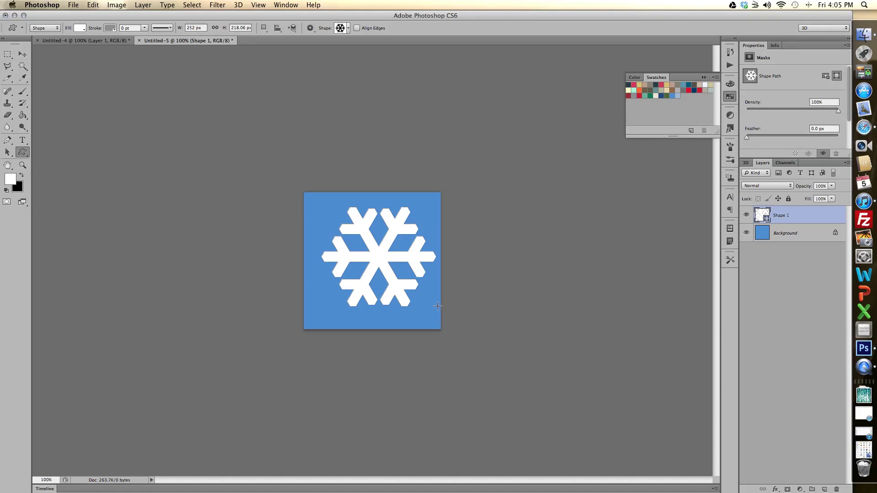
Align Shape 1 to the horizontal and vertical centre of the canvas, then reselect it.
left_click(784, 235, "shift")
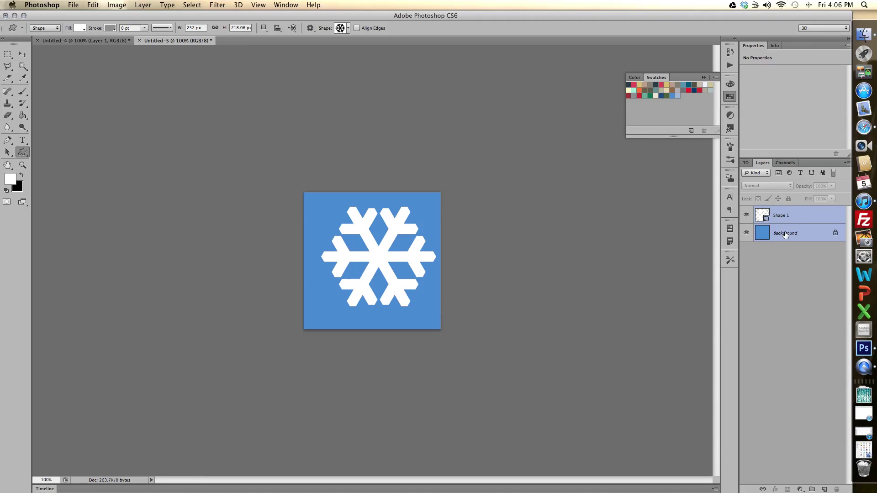
left_click(22, 54)
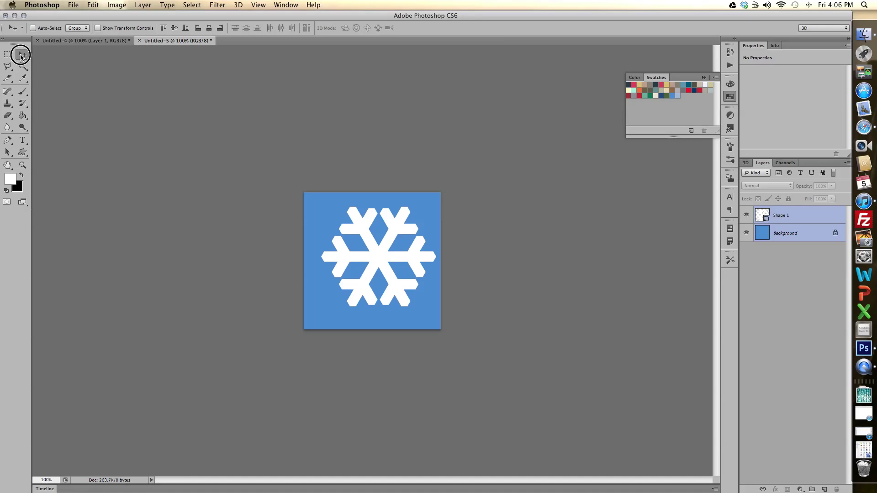
left_click(209, 28)
left_click(175, 27)
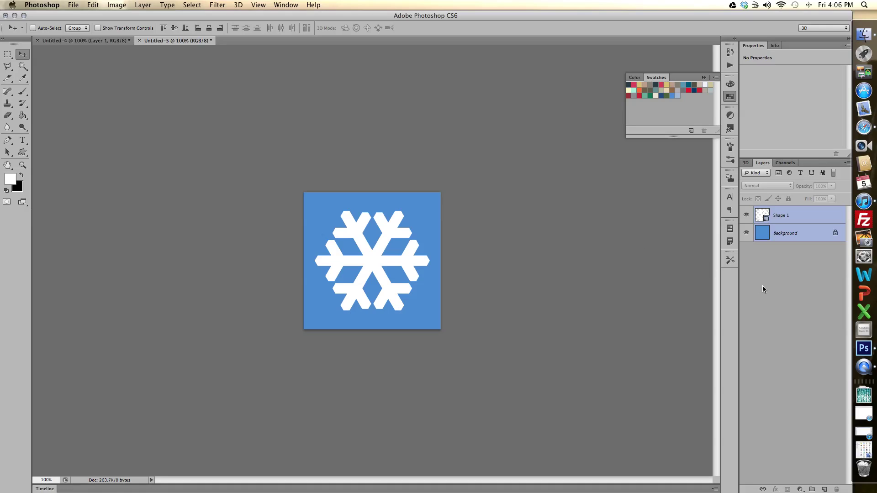
left_click(779, 272)
left_click(785, 218)
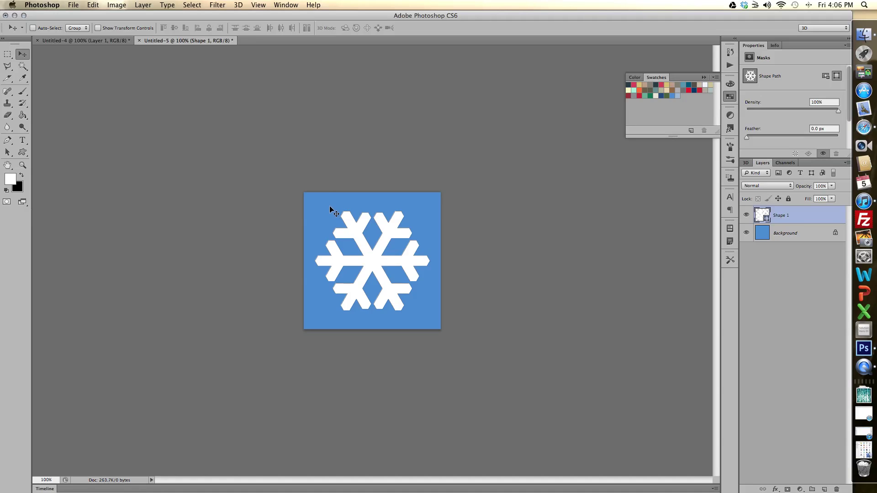
Rasterize Shape 1 and apply Offset 150 px horizontal, 150 px vertical with Wrap Around.
left_click(218, 5)
mouse_move(241, 182)
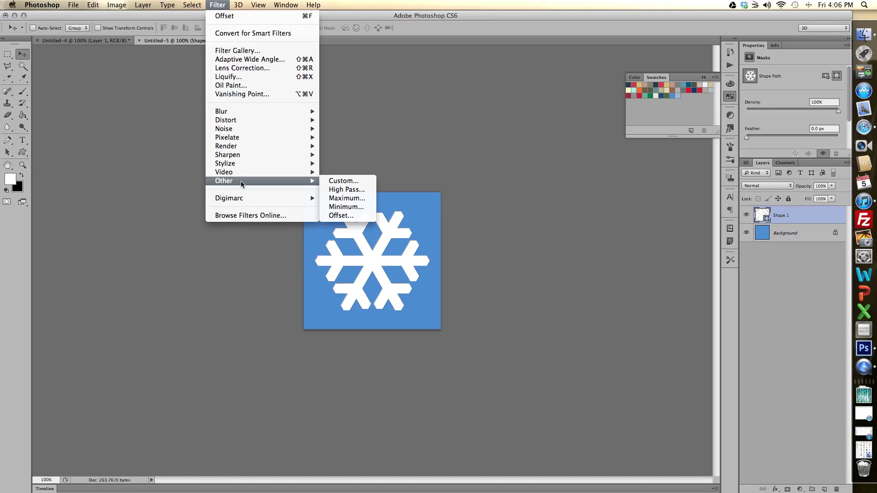
left_click(340, 215)
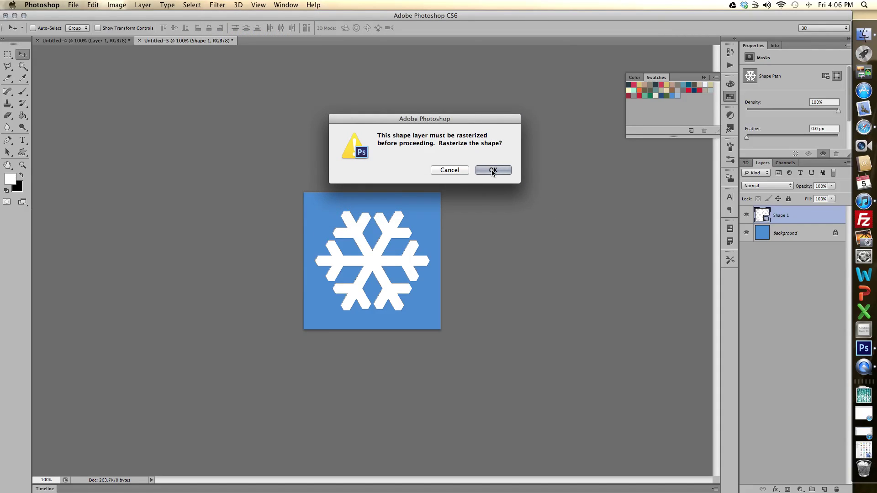
left_click(493, 170)
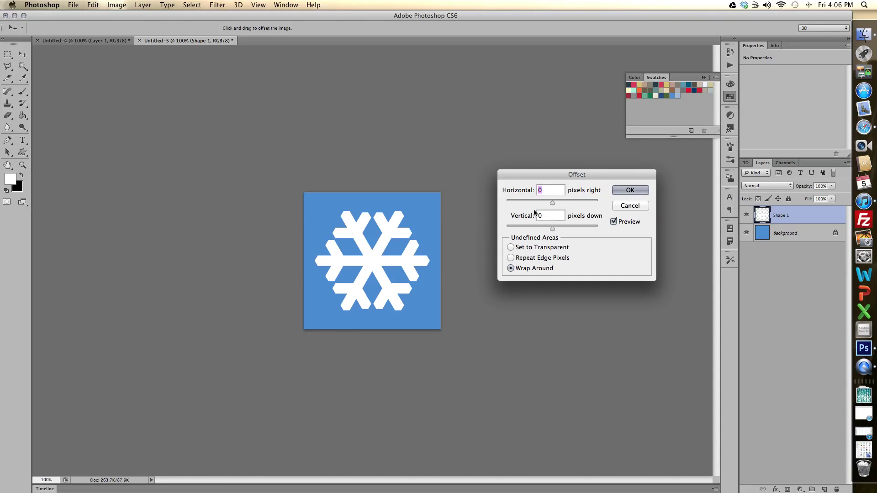
type("150")
key("Tab")
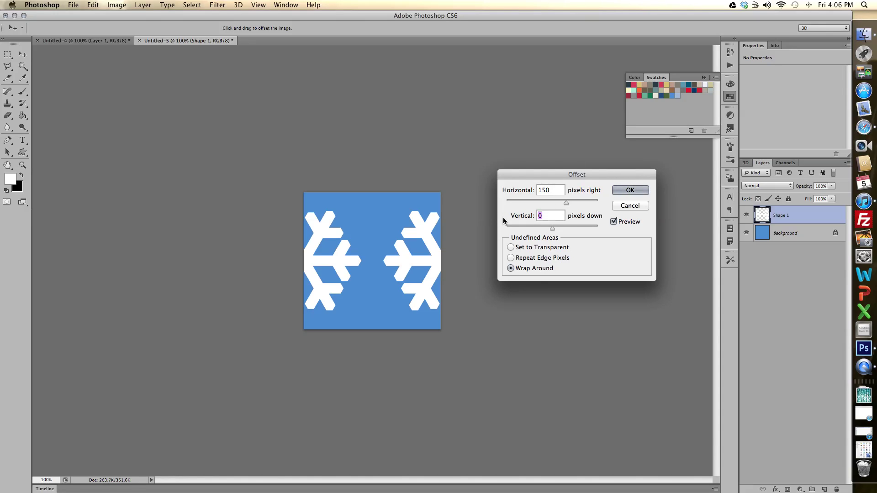
type("150")
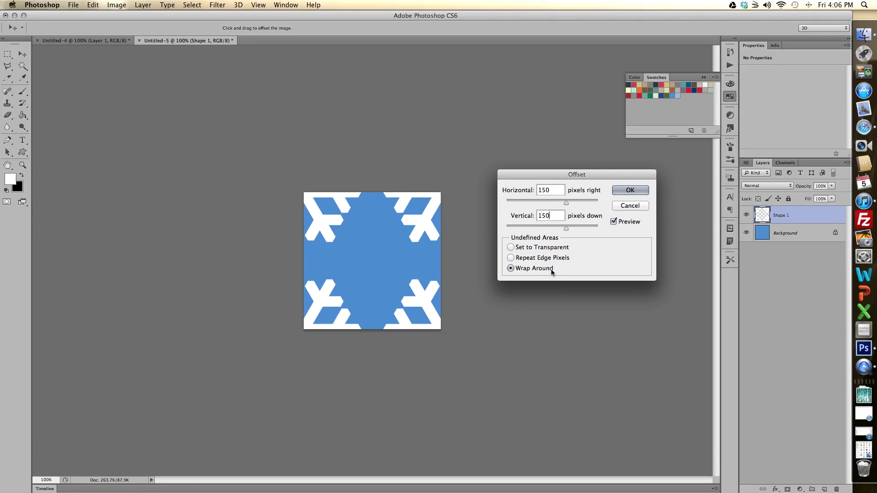
left_click(630, 190)
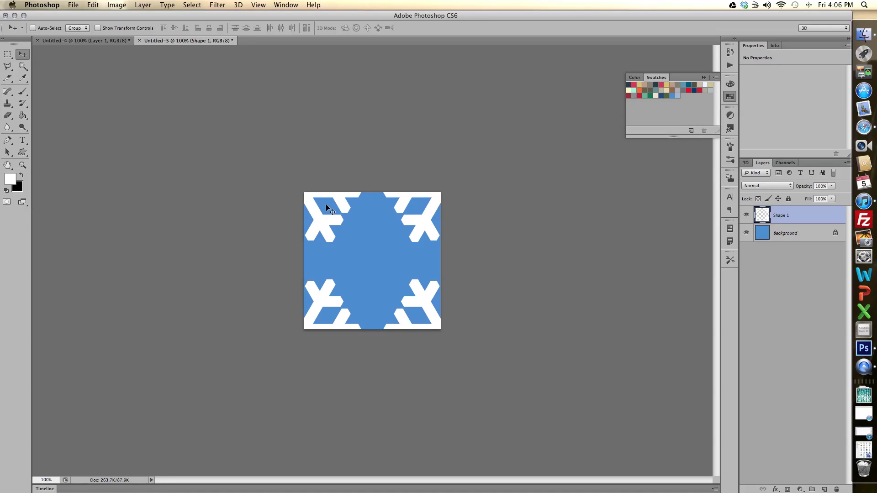
Add a new layer and draw a light-blue Snowflake 1 custom shape in the canvas centre.
left_click(824, 489)
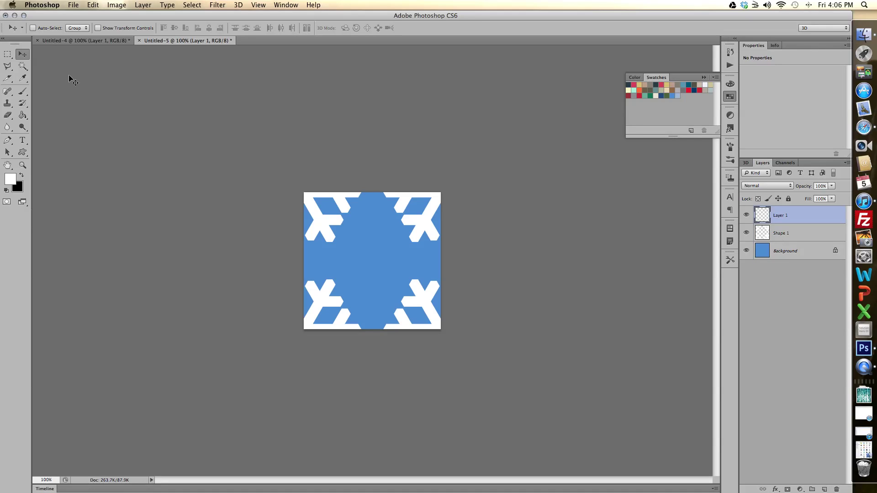
left_click(25, 154)
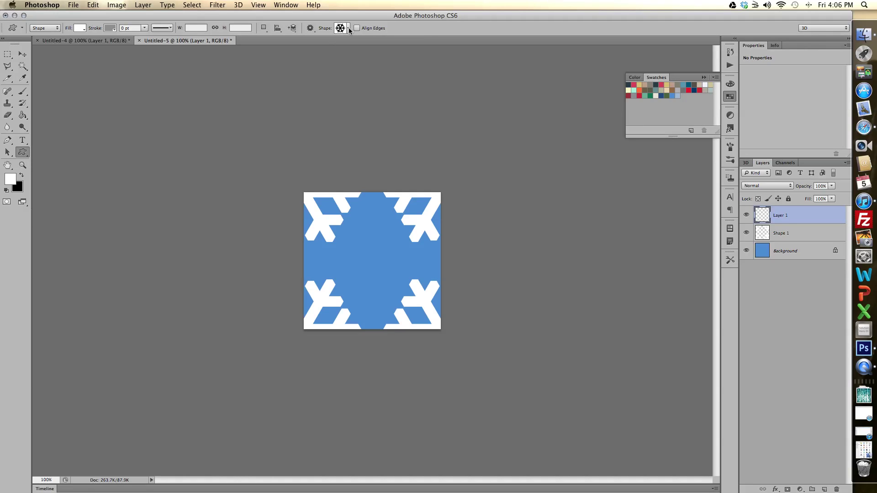
left_click(348, 28)
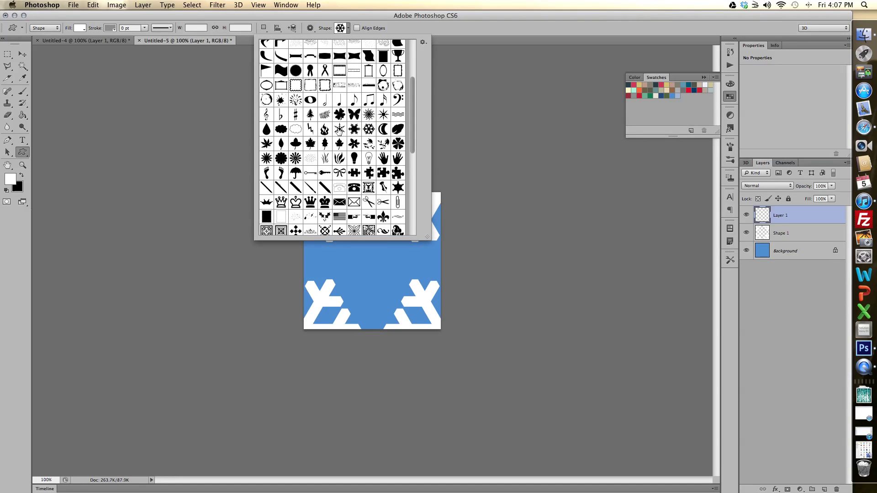
left_click(339, 130)
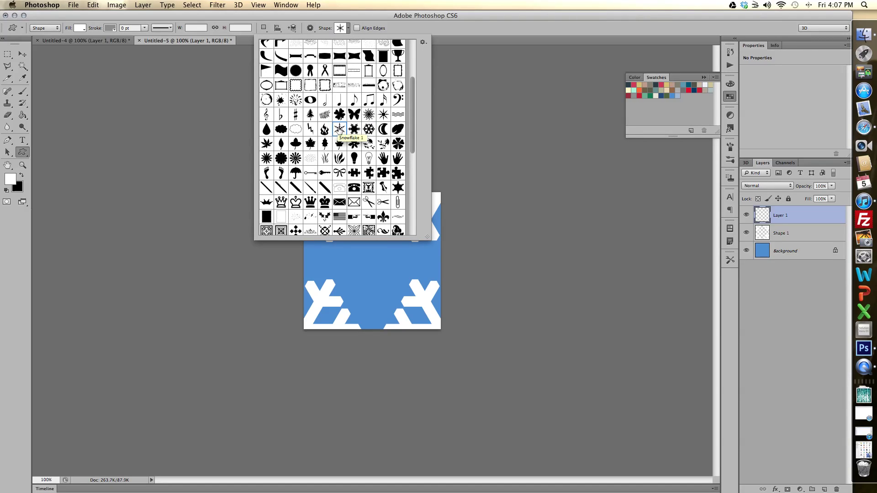
left_click(679, 96)
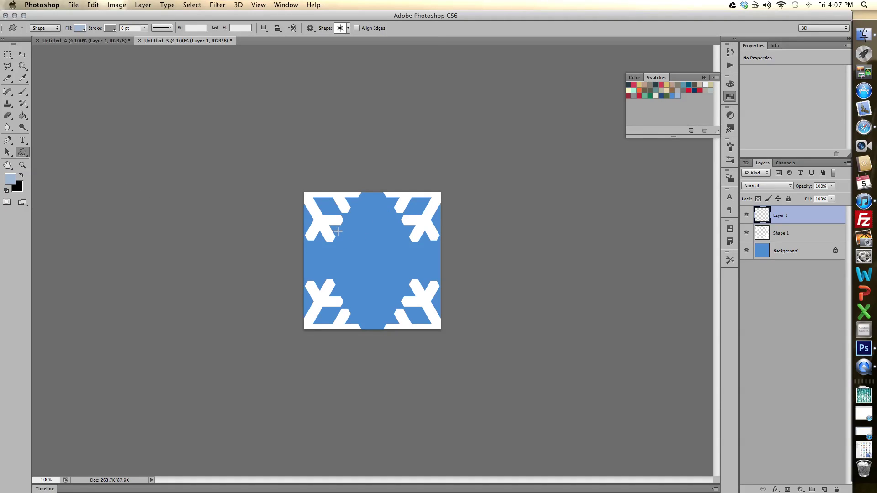
left_click_drag(338, 232, 466, 320)
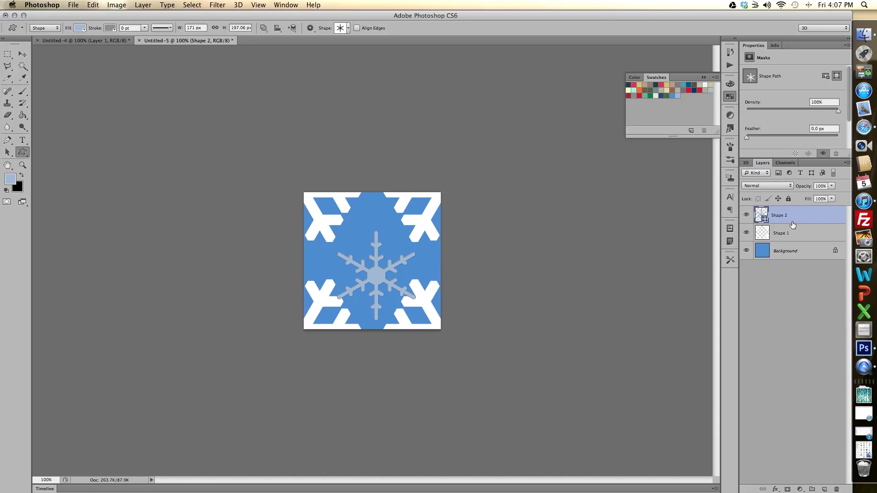
Select all three layers and align Shape 2 to the canvas horizontal and vertical centres.
left_click(792, 235, "shift")
left_click(791, 254, "shift")
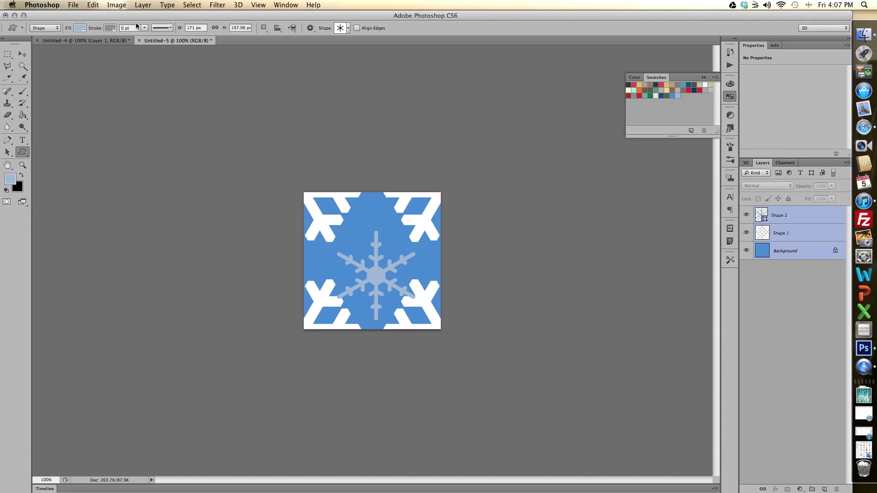
key("v")
left_click(175, 28)
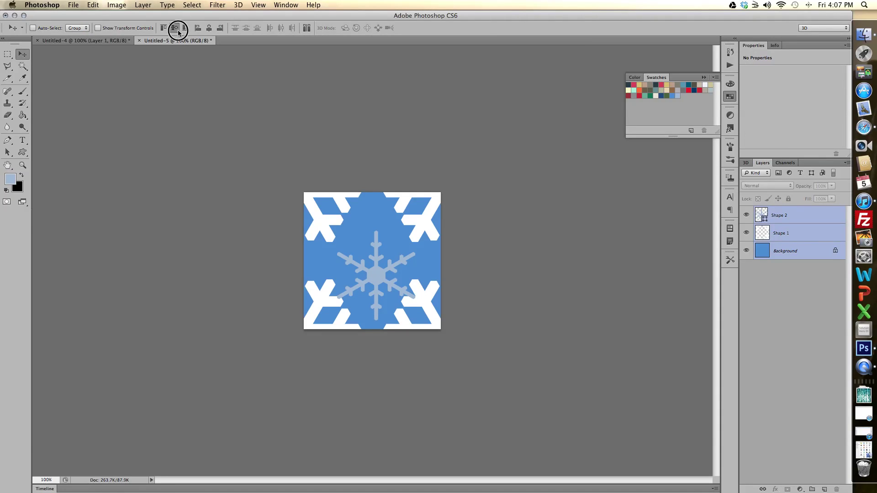
left_click(210, 29)
left_click(208, 28)
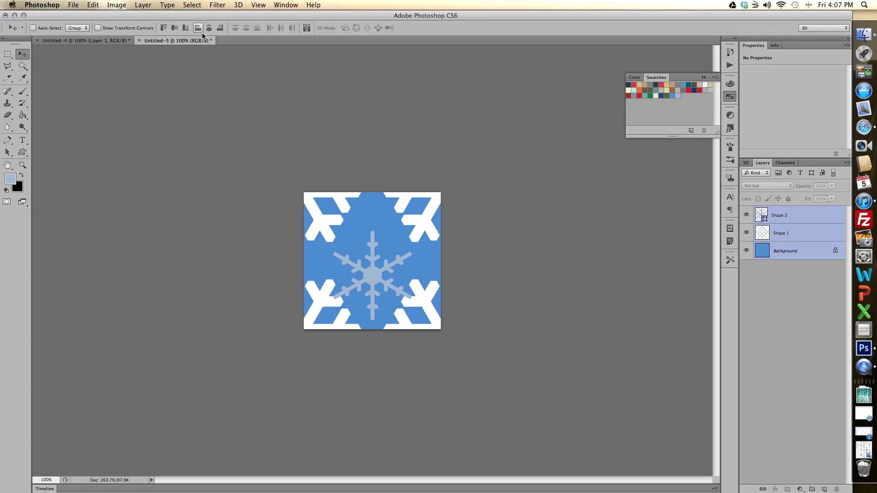
left_click(175, 29)
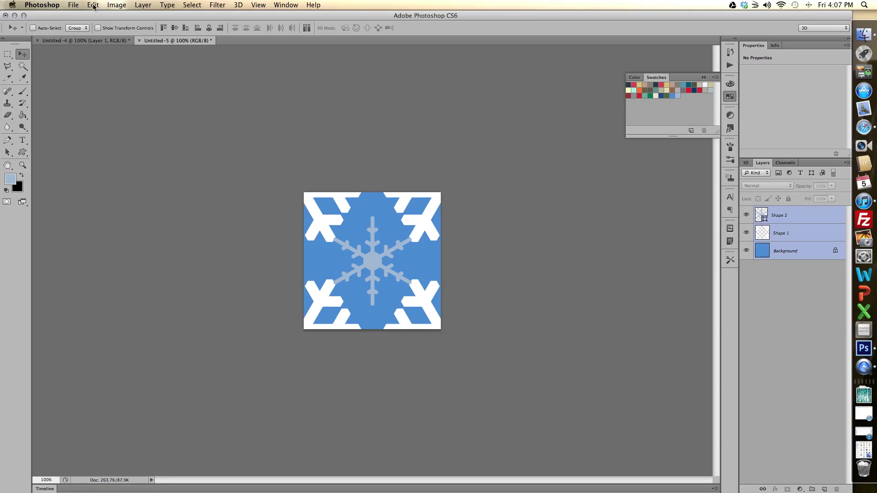
Define the tile as a pattern named 'Snowflake blue pattern'.
left_click(93, 6)
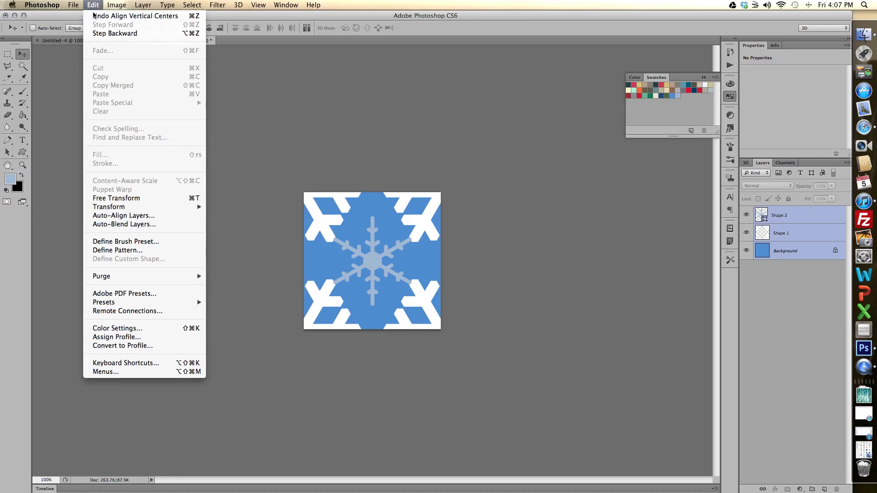
left_click(122, 250)
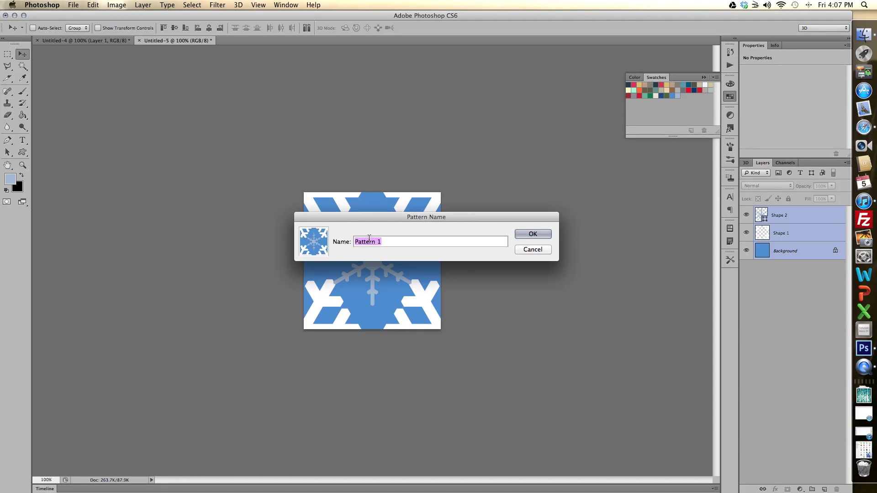
left_click_drag(368, 220, 580, 213)
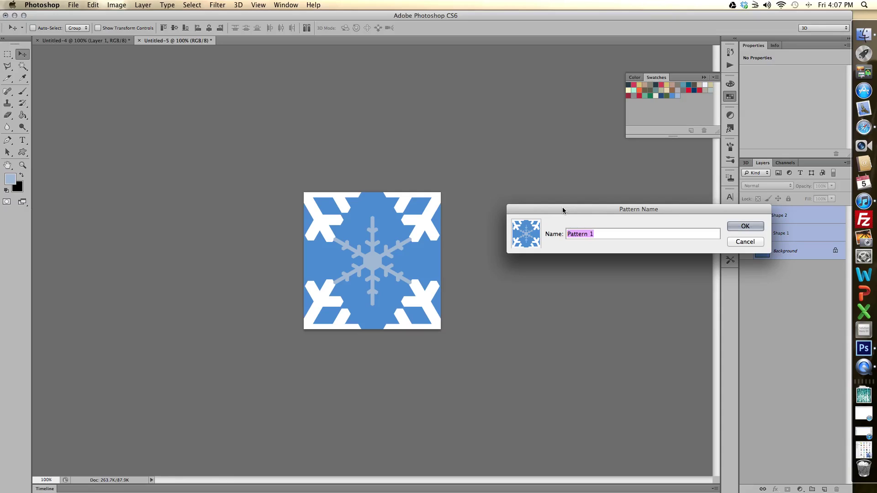
type("Snowflake blue pattern")
left_click(730, 226)
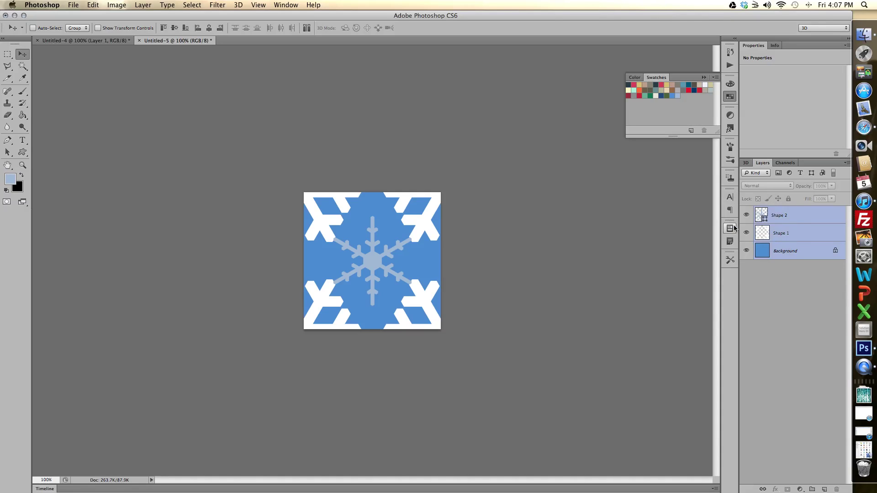
Create a new 1000 x 500 pixel document with a white background.
left_click(73, 6)
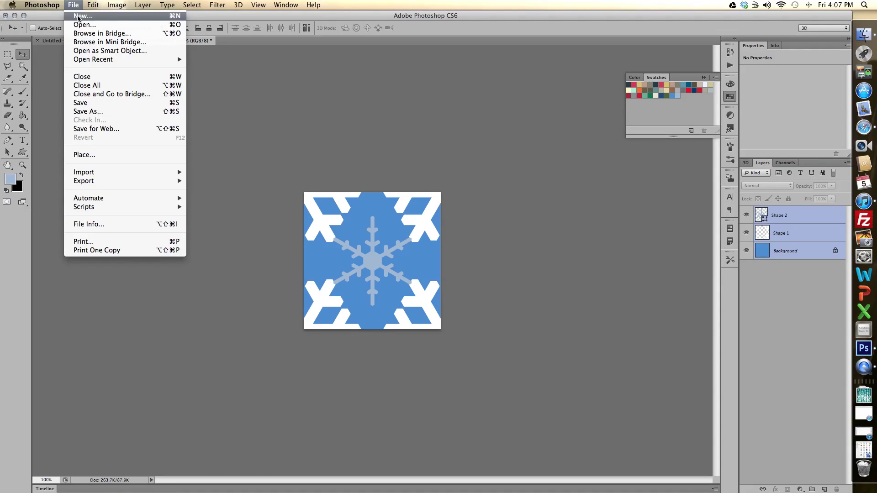
left_click(78, 17)
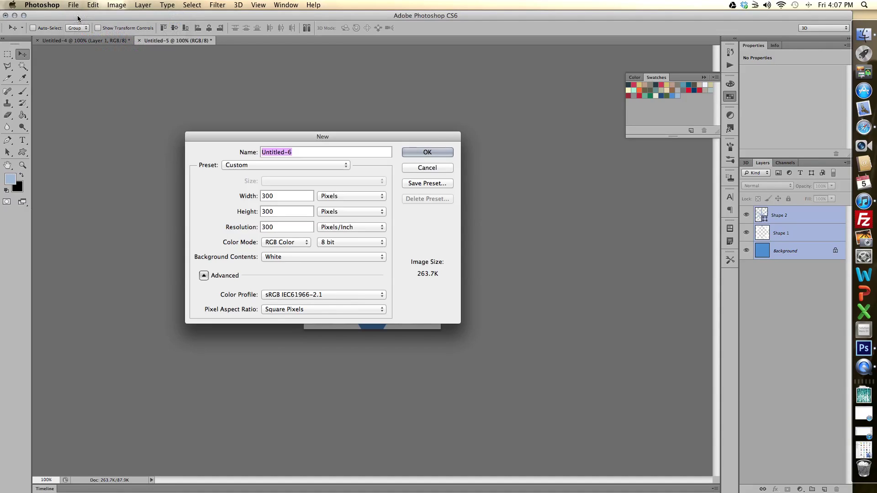
double_click(278, 195)
type("1000")
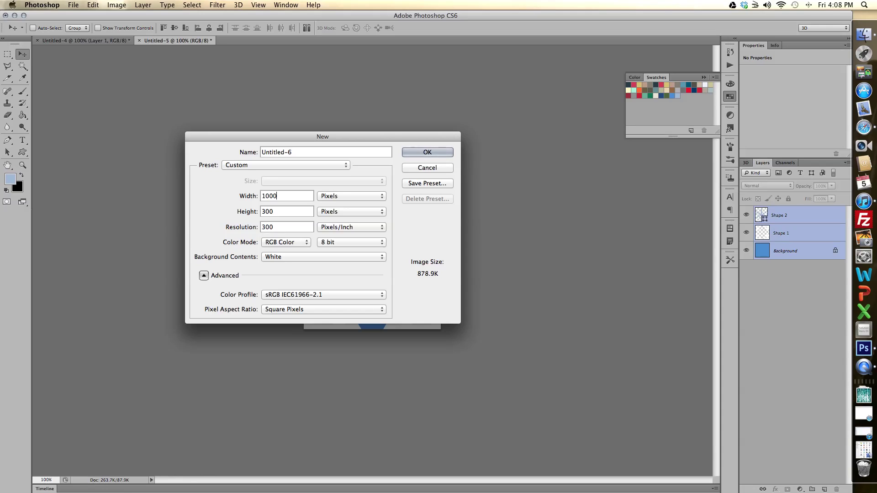
double_click(276, 212)
type("500")
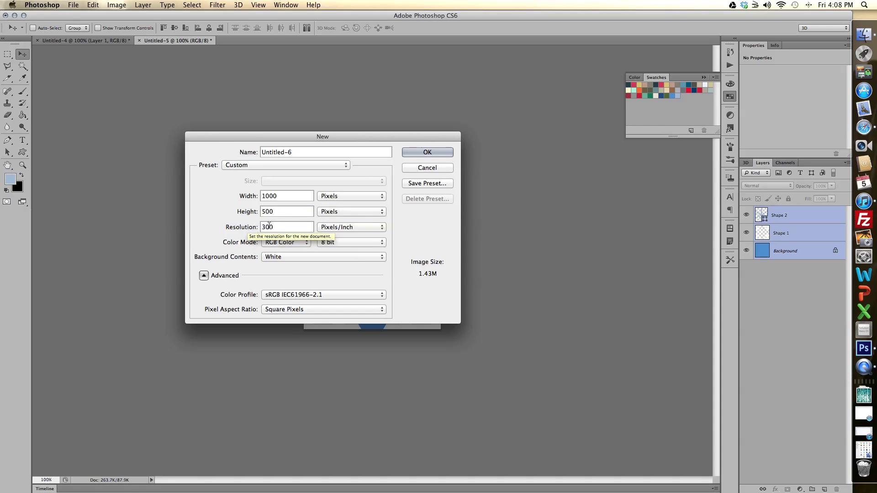
left_click(421, 153)
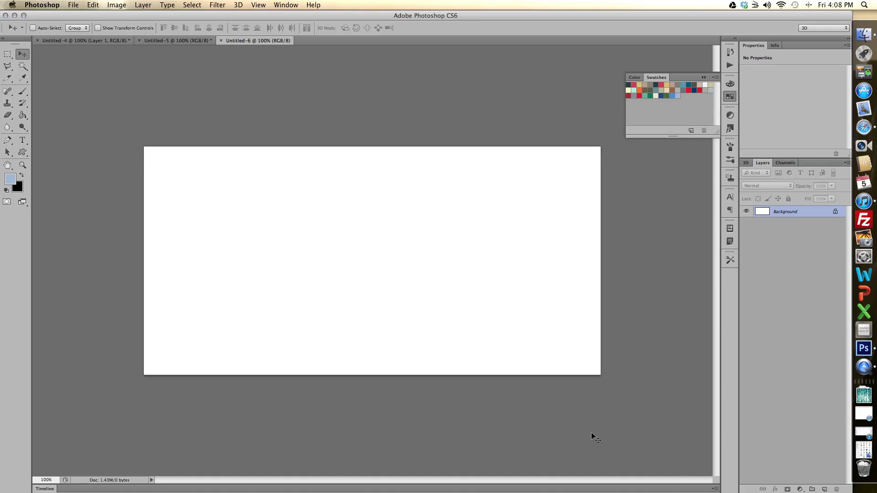
Add a new layer and set the foreground colour to grey.
left_click(825, 489)
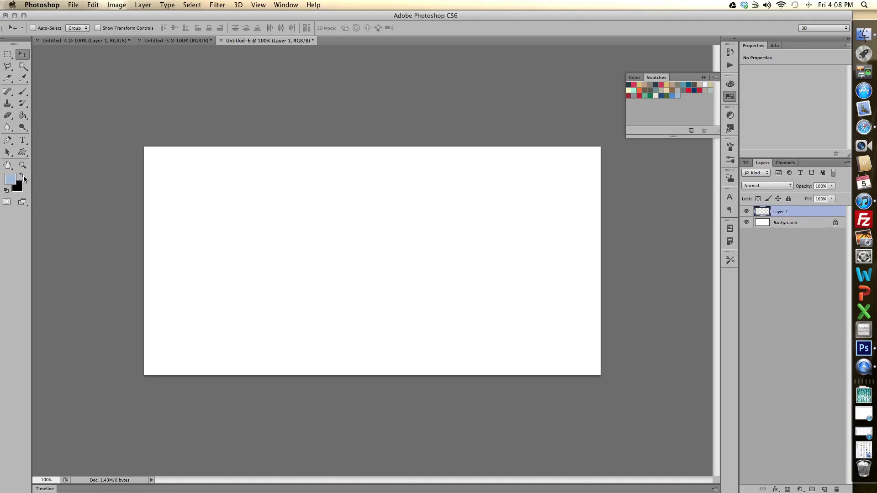
left_click(64, 39)
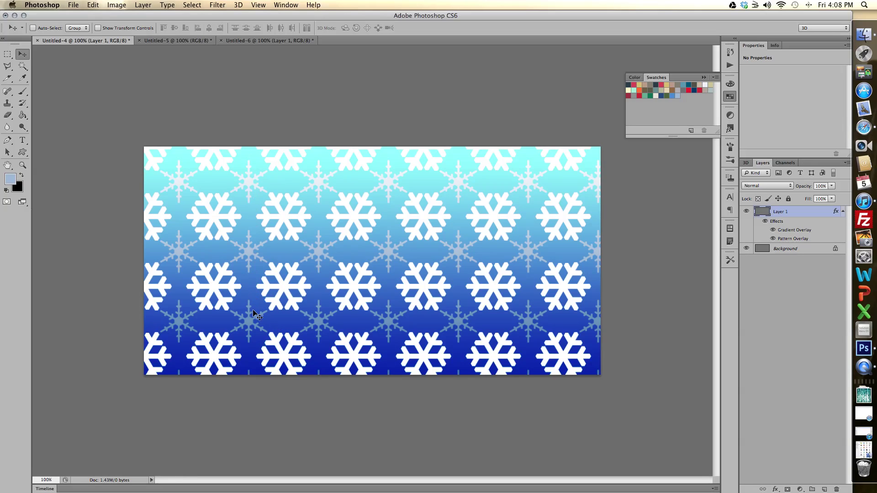
left_click(259, 41)
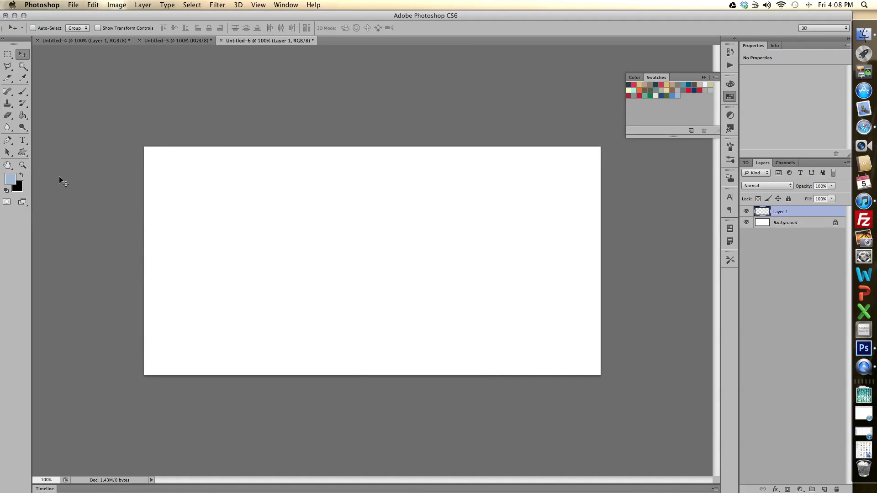
left_click(21, 176)
left_click(8, 182)
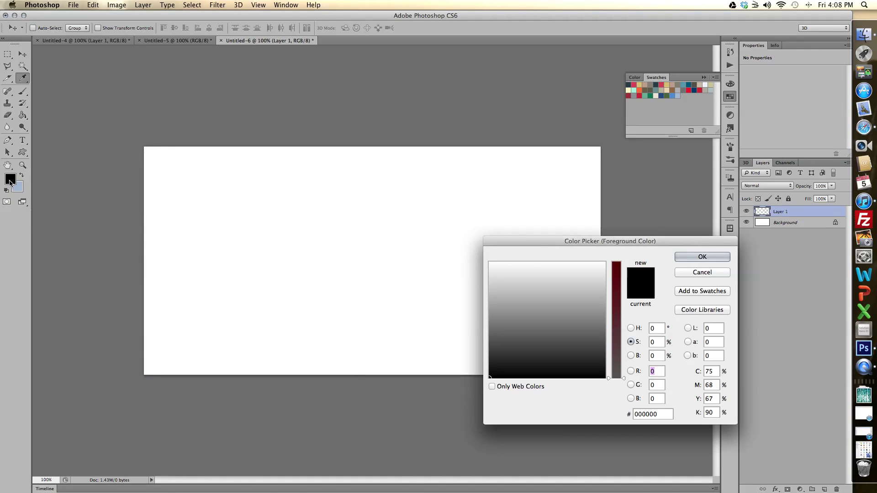
left_click(531, 317)
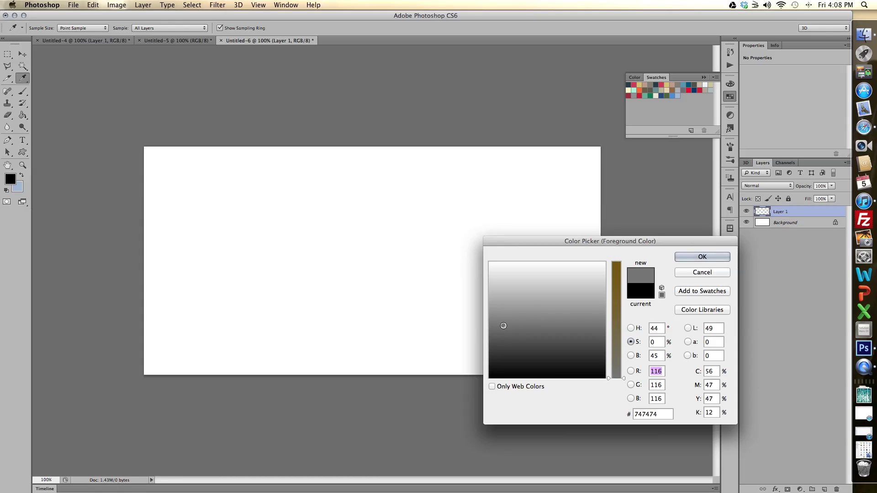
left_click(700, 257)
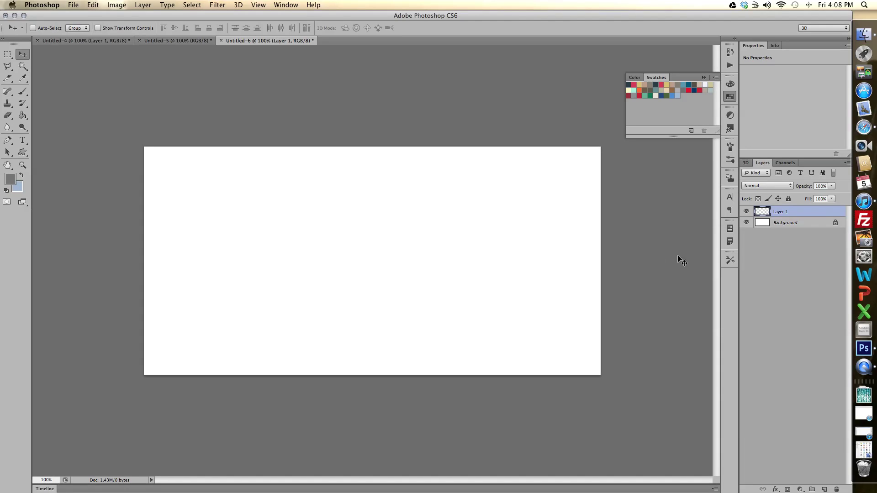
Fill the new layer with grey using the Paint Bucket.
left_click(22, 115)
left_click(259, 210)
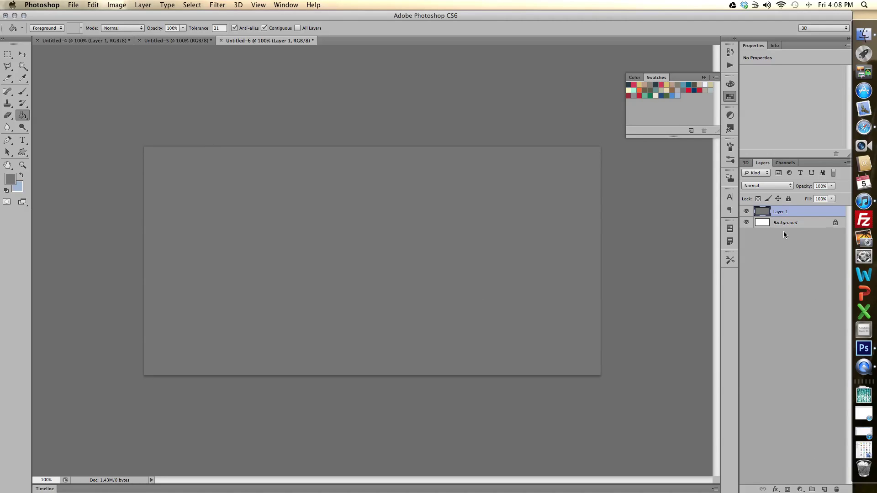
left_click(778, 212)
left_click(775, 490)
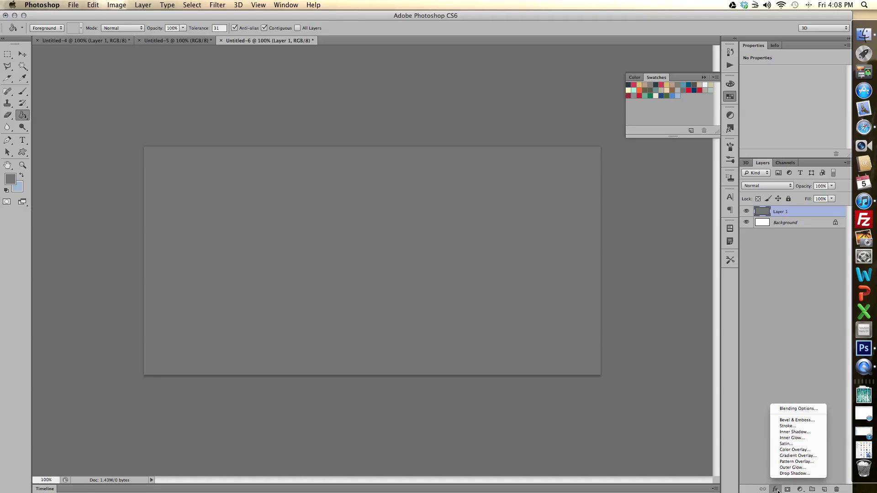
Give Layer 1 a Pattern Overlay using the blue snowflake pattern at 23% scale.
left_click(790, 462)
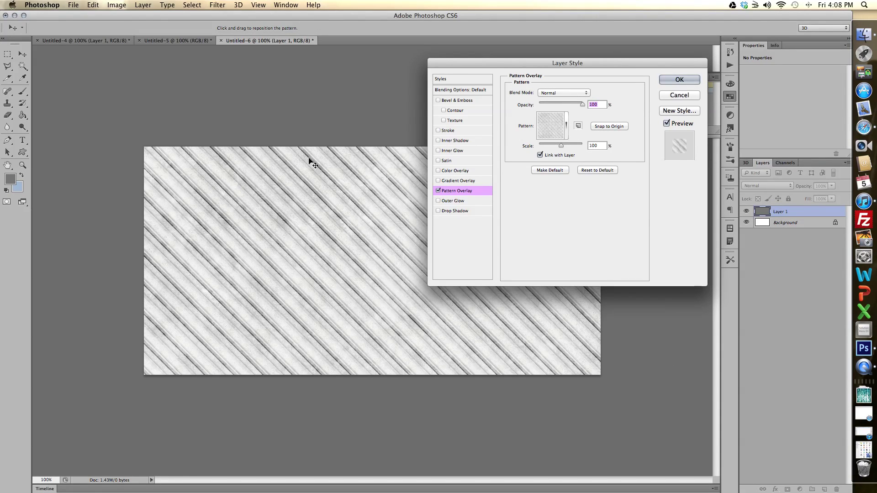
left_click(566, 126)
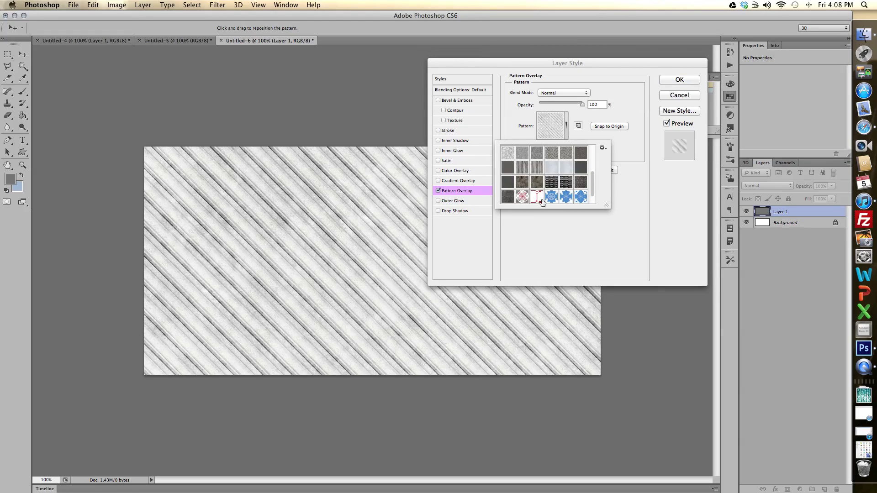
left_click(586, 200)
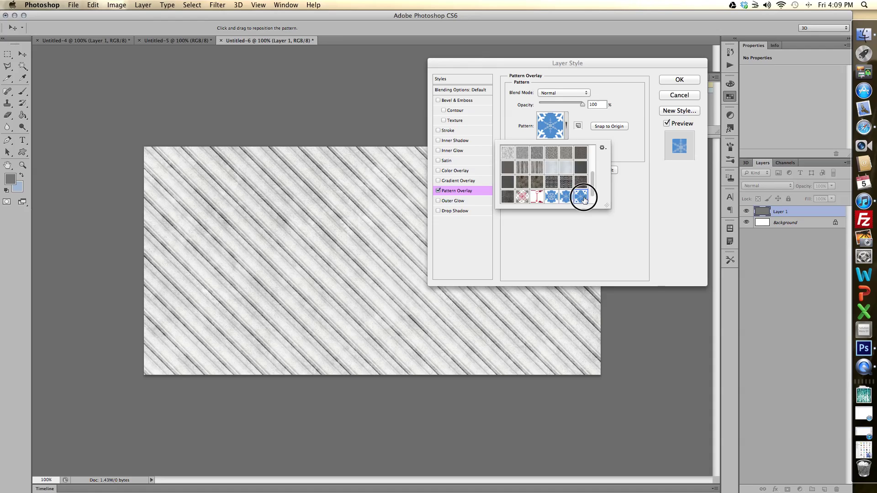
left_click(632, 155)
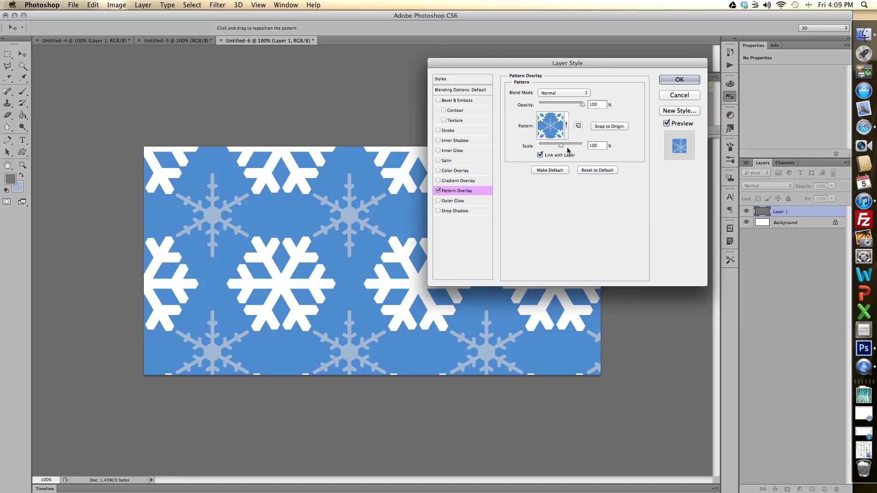
mouse_move(561, 145)
left_mouse_down()
mouse_move(546, 142)
mouse_move(560, 143)
mouse_move(538, 159)
mouse_move(539, 149)
mouse_move(578, 149)
mouse_move(541, 163)
mouse_move(544, 148)
left_mouse_up()
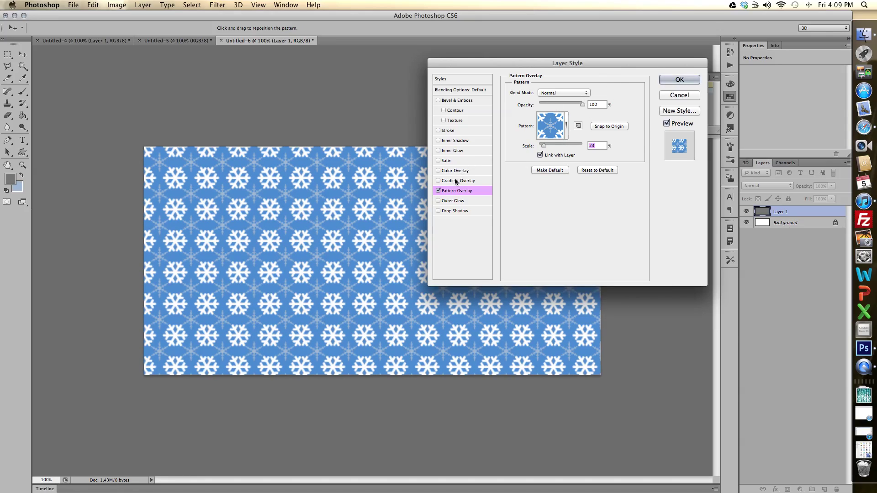
Enable Gradient Overlay and set the Pattern Overlay blend mode to Overlay.
left_click(438, 181)
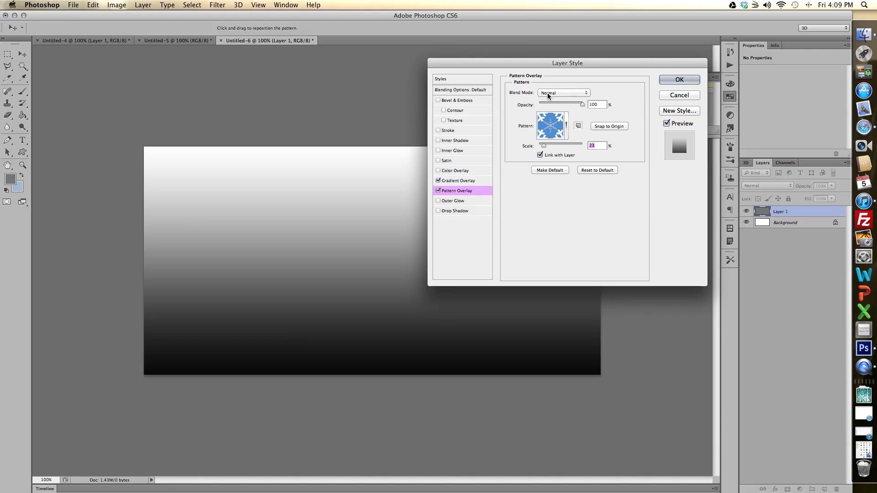
left_click(548, 92)
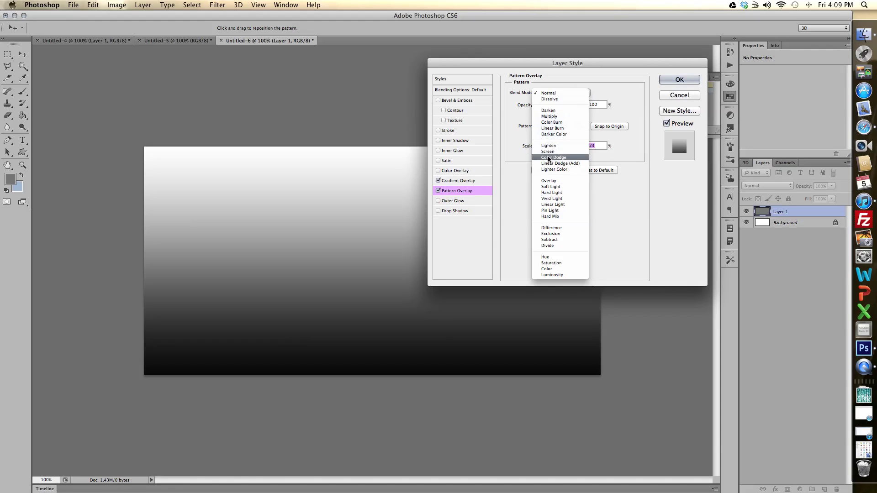
left_click(549, 181)
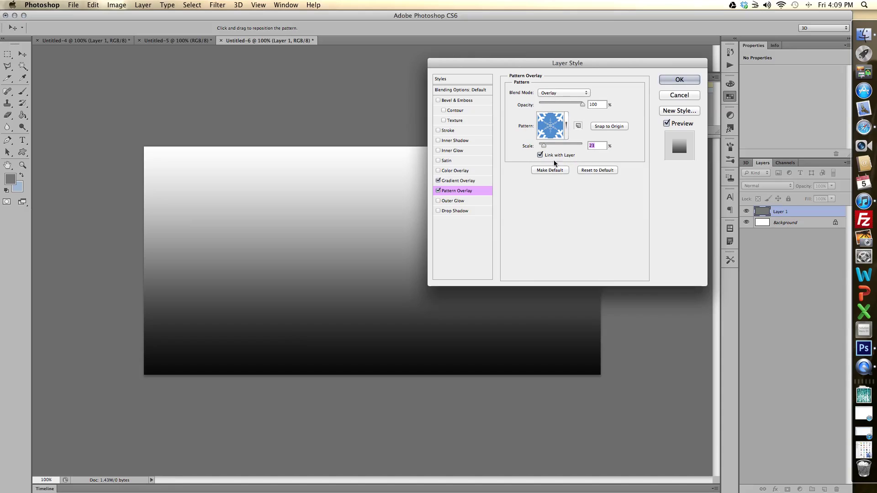
left_click(583, 94)
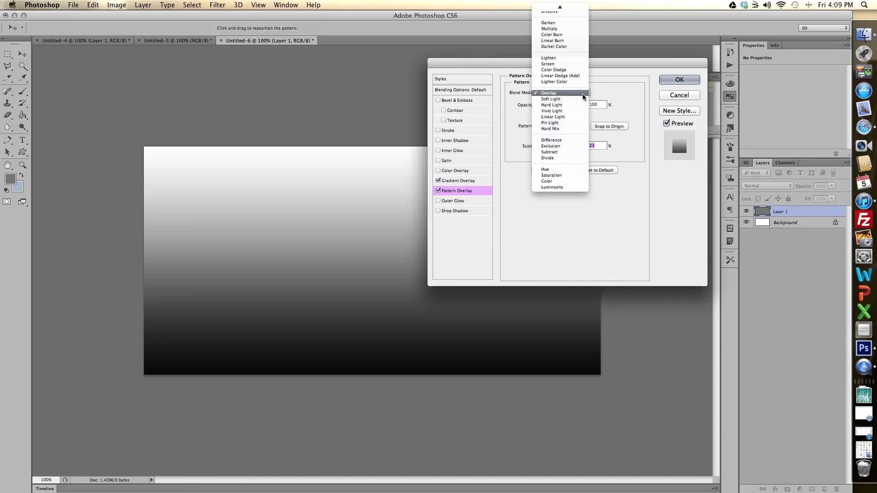
left_click(582, 94)
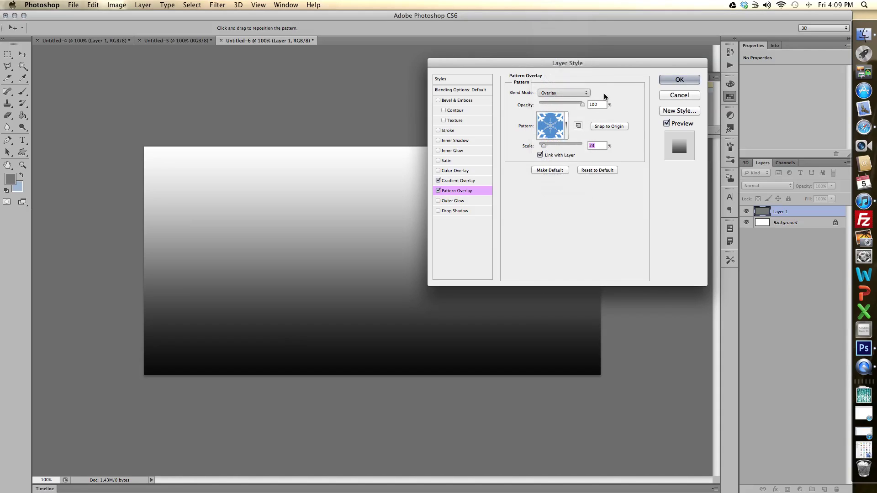
Set the Gradient Overlay blend mode to Overlay and apply both layer effects.
left_click(466, 182)
left_click(577, 93)
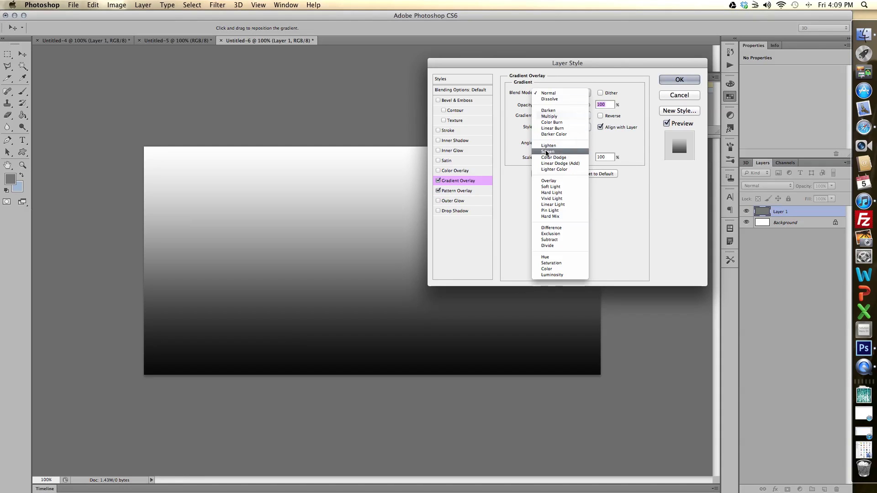
left_click(548, 181)
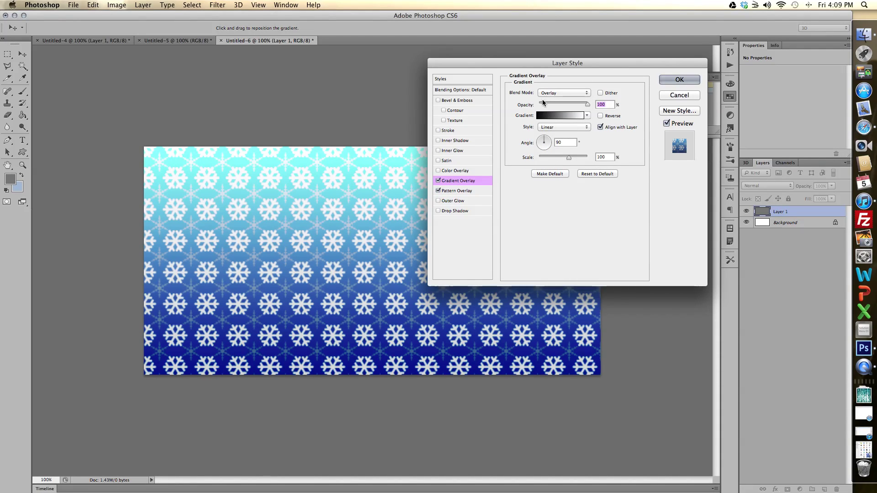
left_click_drag(537, 65, 588, 54)
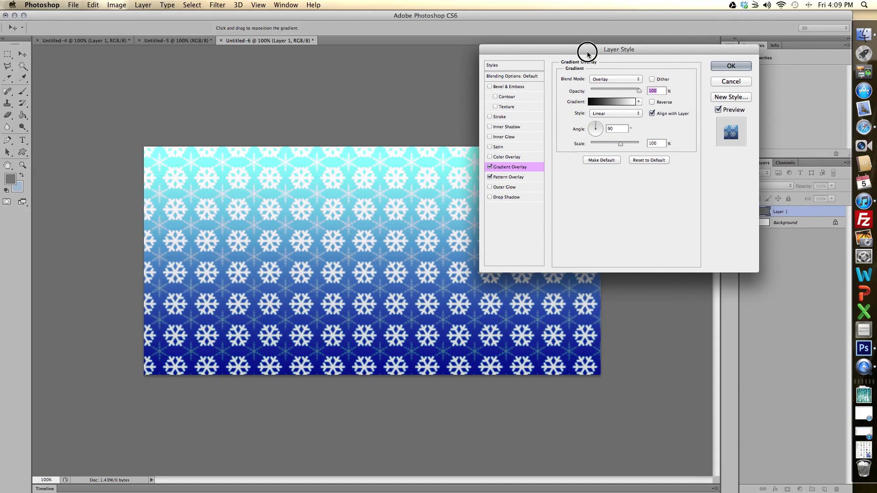
left_click(733, 67)
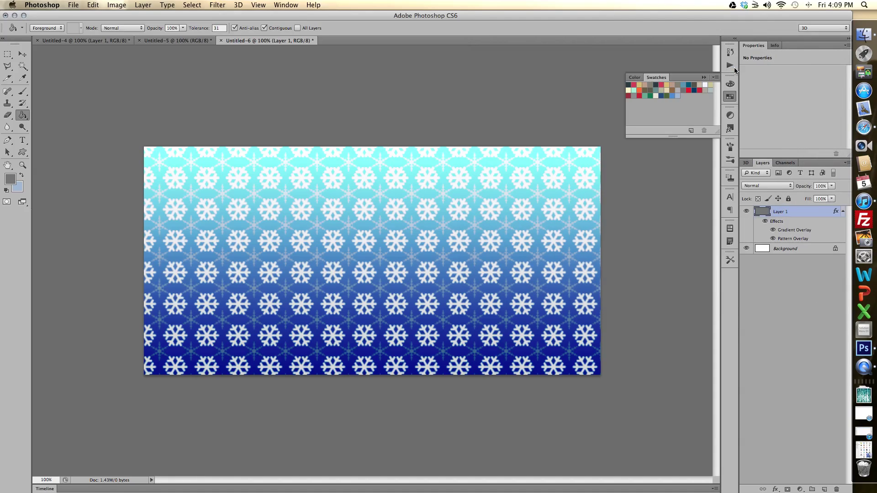